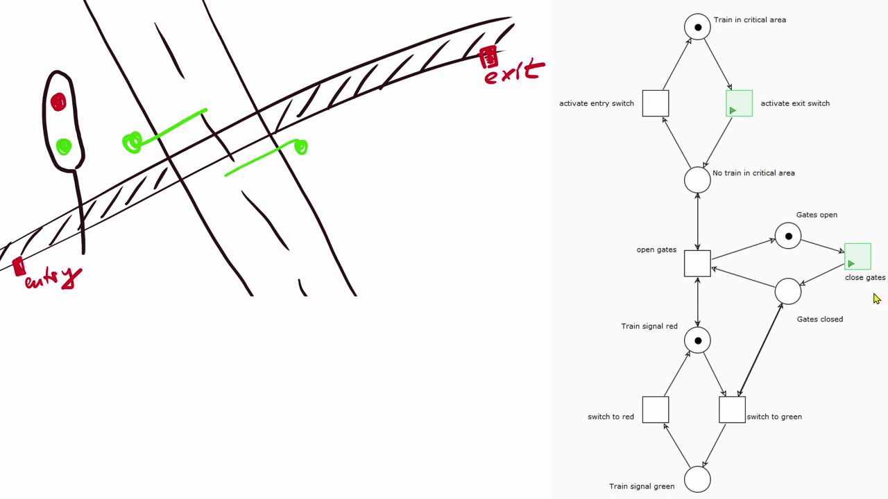
Fire close gates, signal green, exit switch, signal red, then open gates to pass one train.
left_click(862, 265)
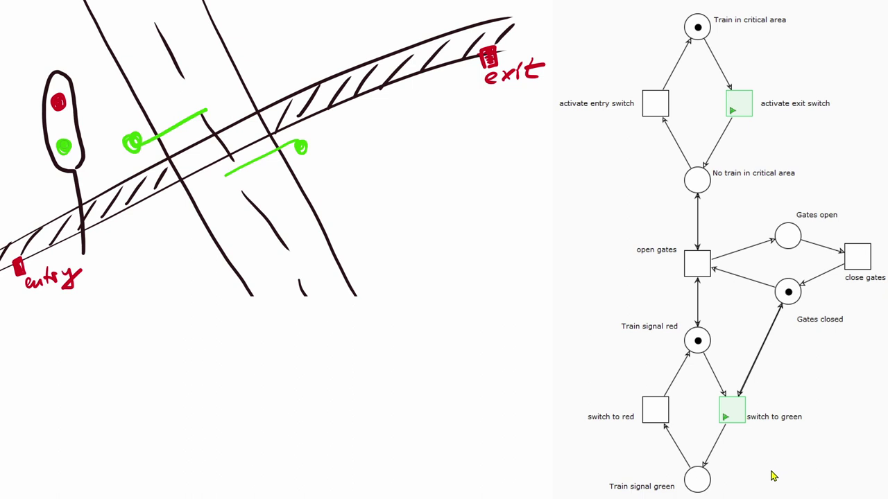
left_click(729, 418)
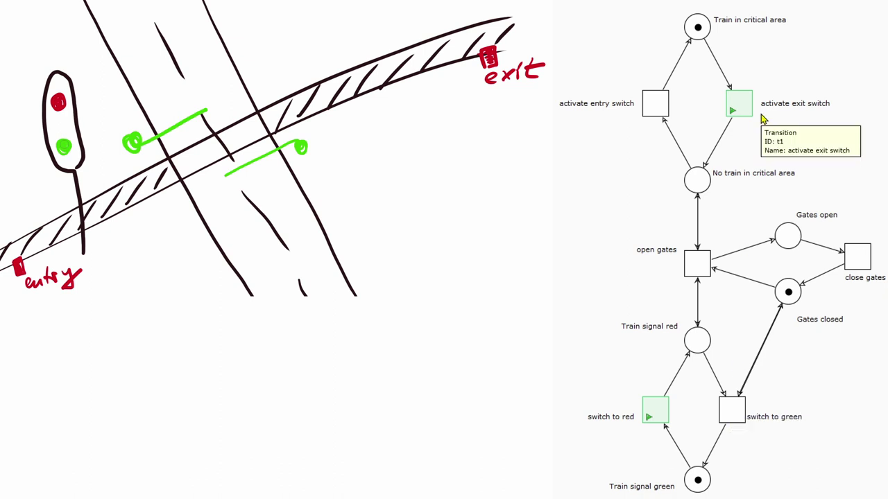
left_click(744, 112)
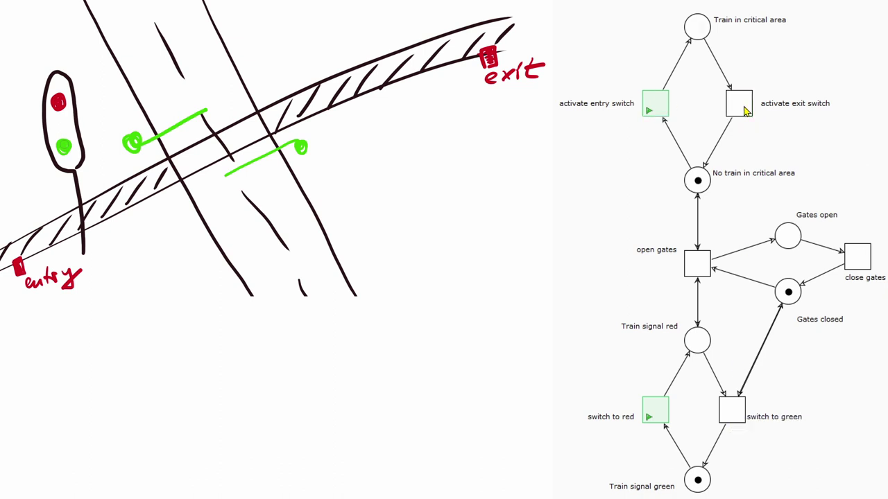
left_click(663, 420)
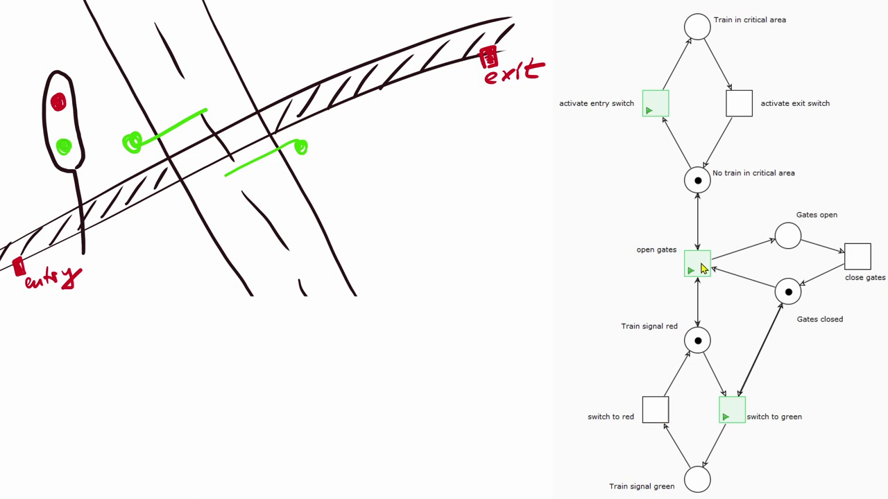
left_click(701, 268)
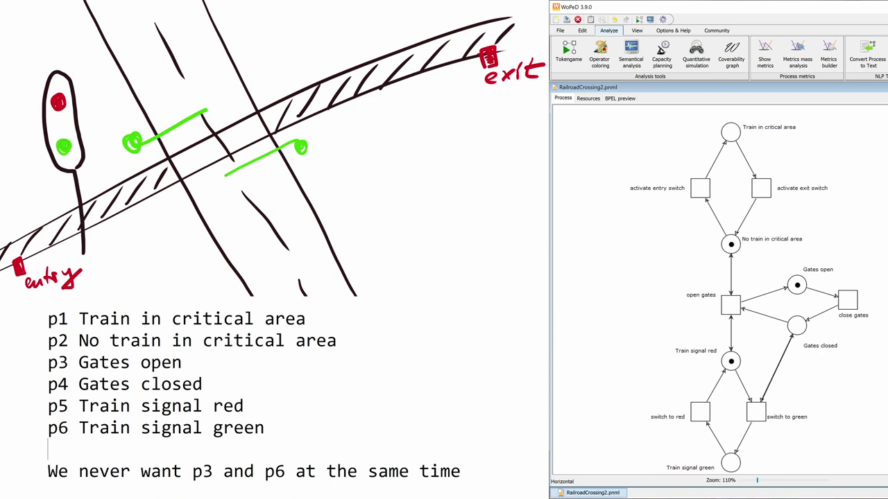
Generate the coverability graph, showing six markings with no state holding both p3 and p6.
left_click(729, 63)
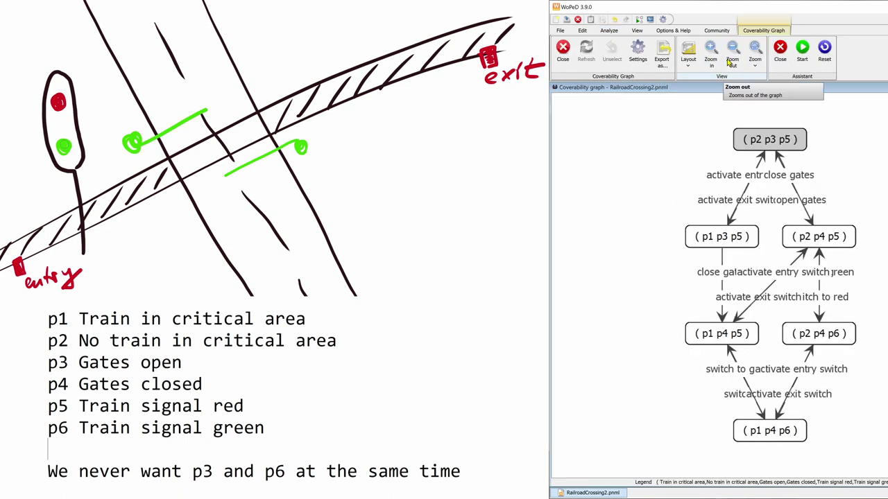